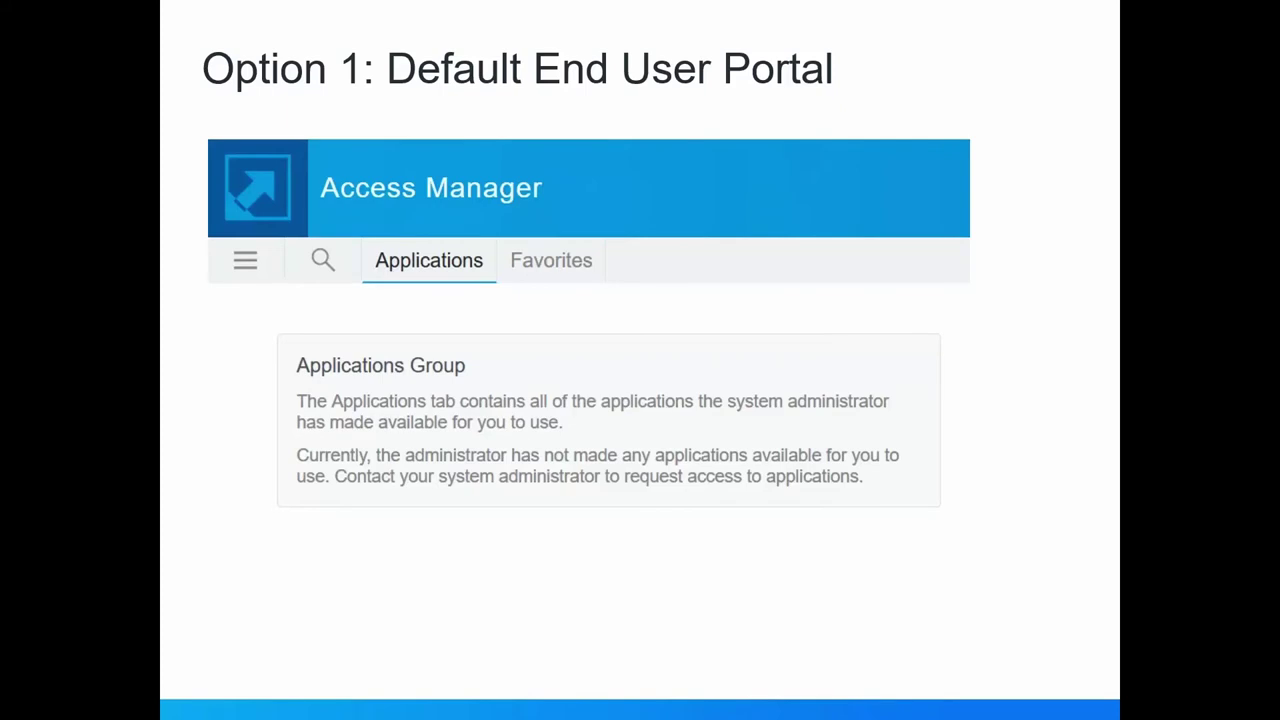
Reveal the three default-portal bullets: IDP-shipped B2C support, limited customizations, pre-defined UI functionality
key("Right")
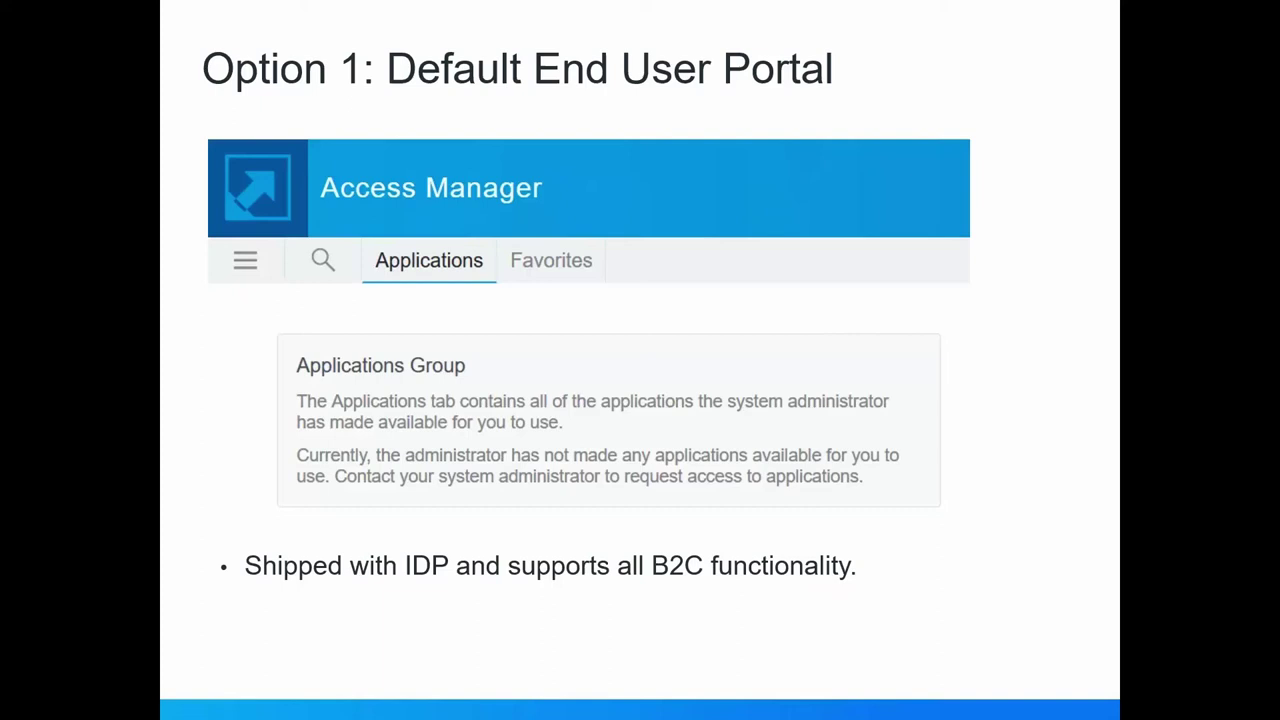
key("Right")
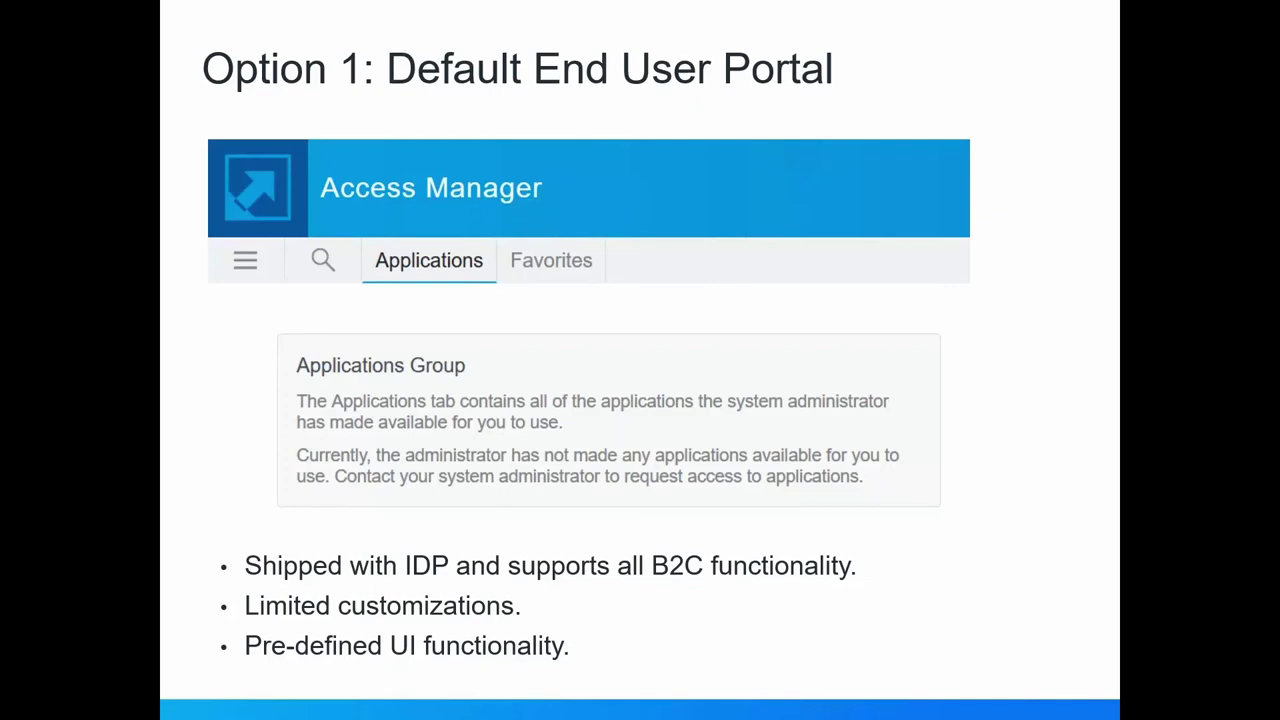
Advance to the 'Option 2: Customized Portal' slide
key("Right")
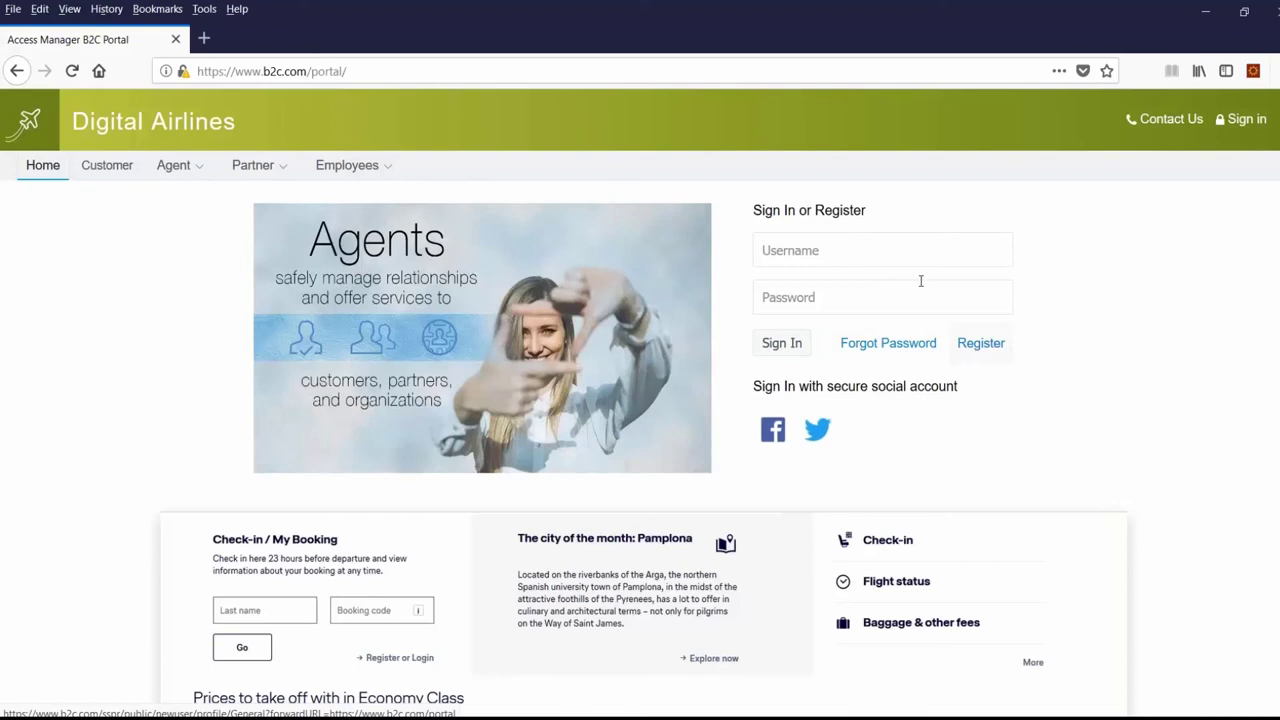
Show, then dismiss, the saved-login suggestions on the portal's Username field
left_click(920, 258)
key("Escape")
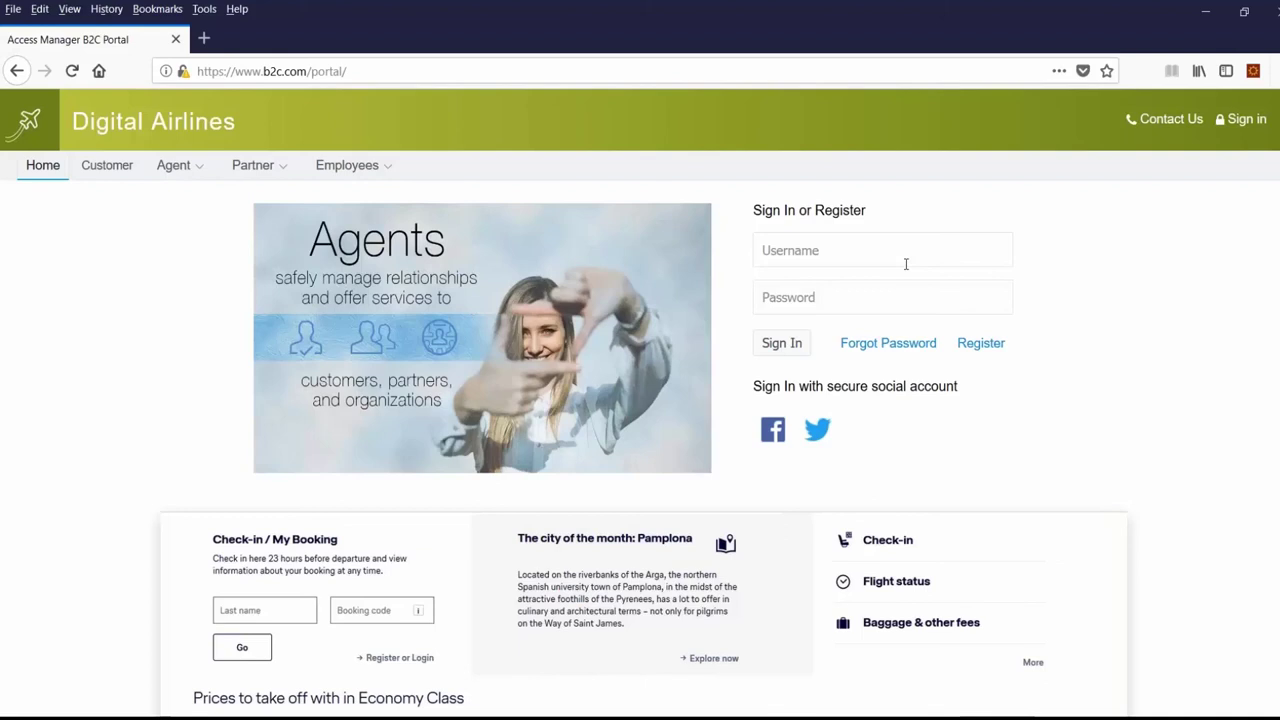
left_click(906, 263)
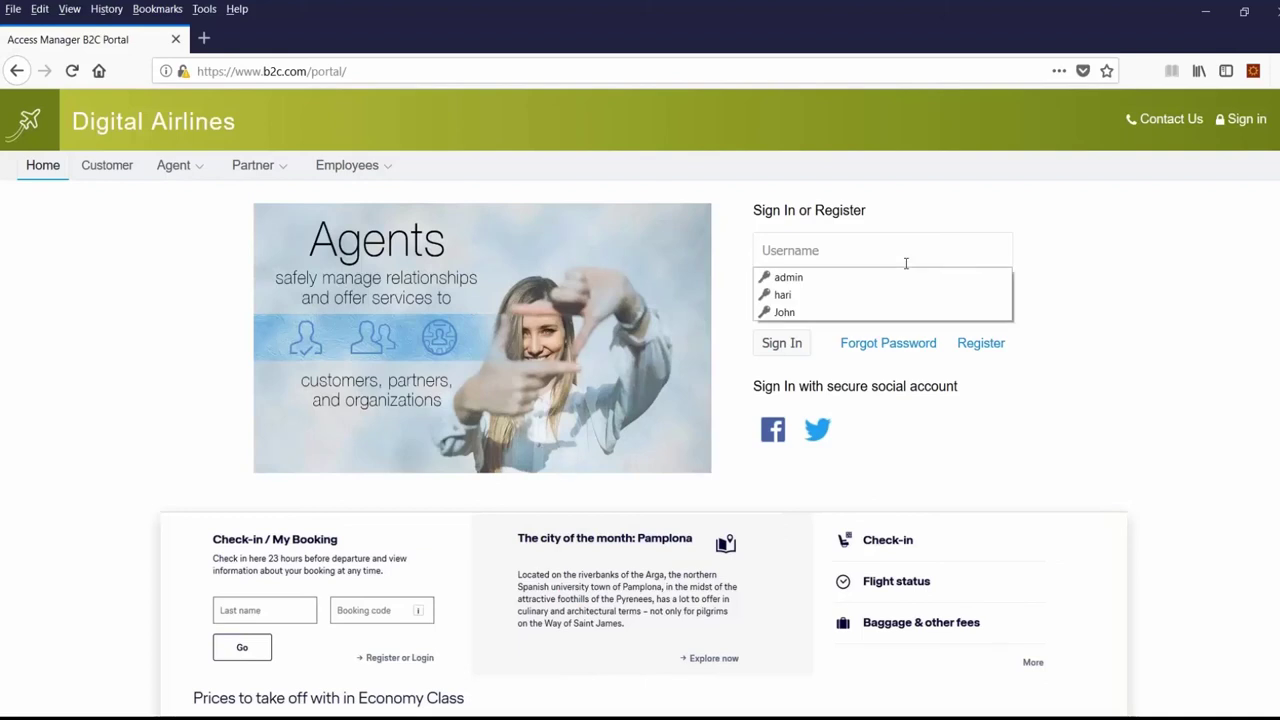
key("Escape")
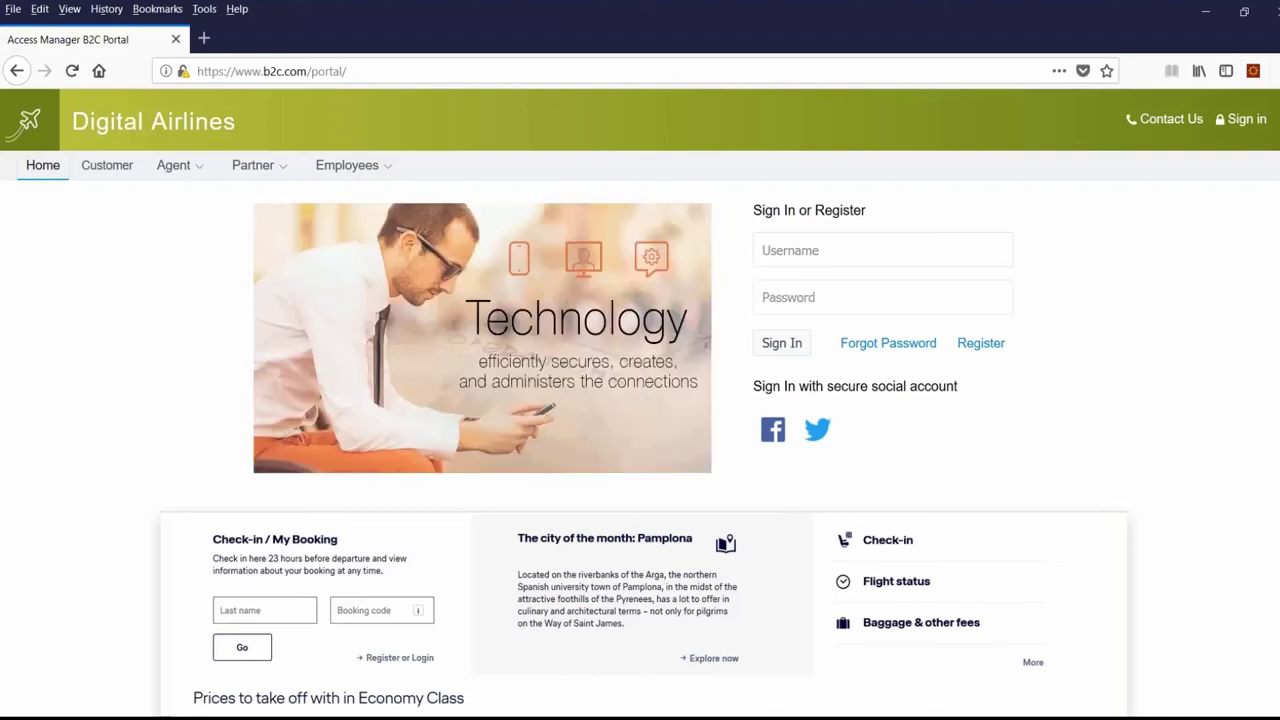
left_click(962, 243)
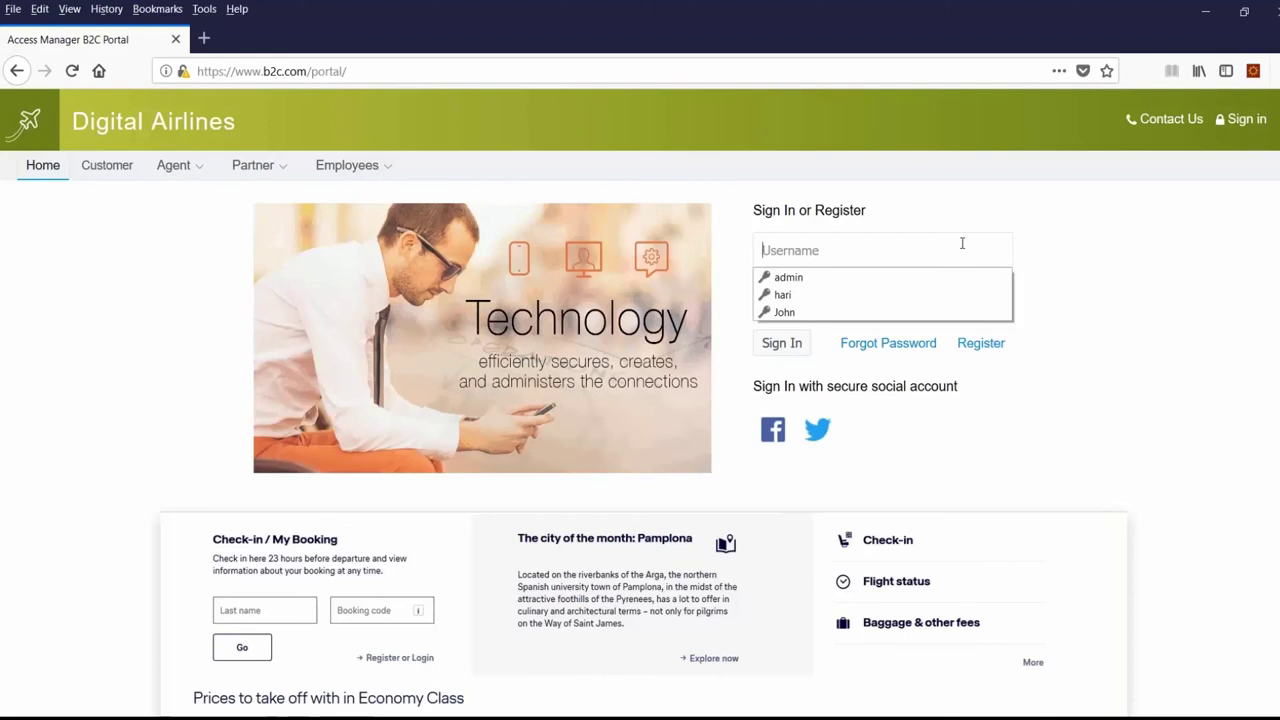
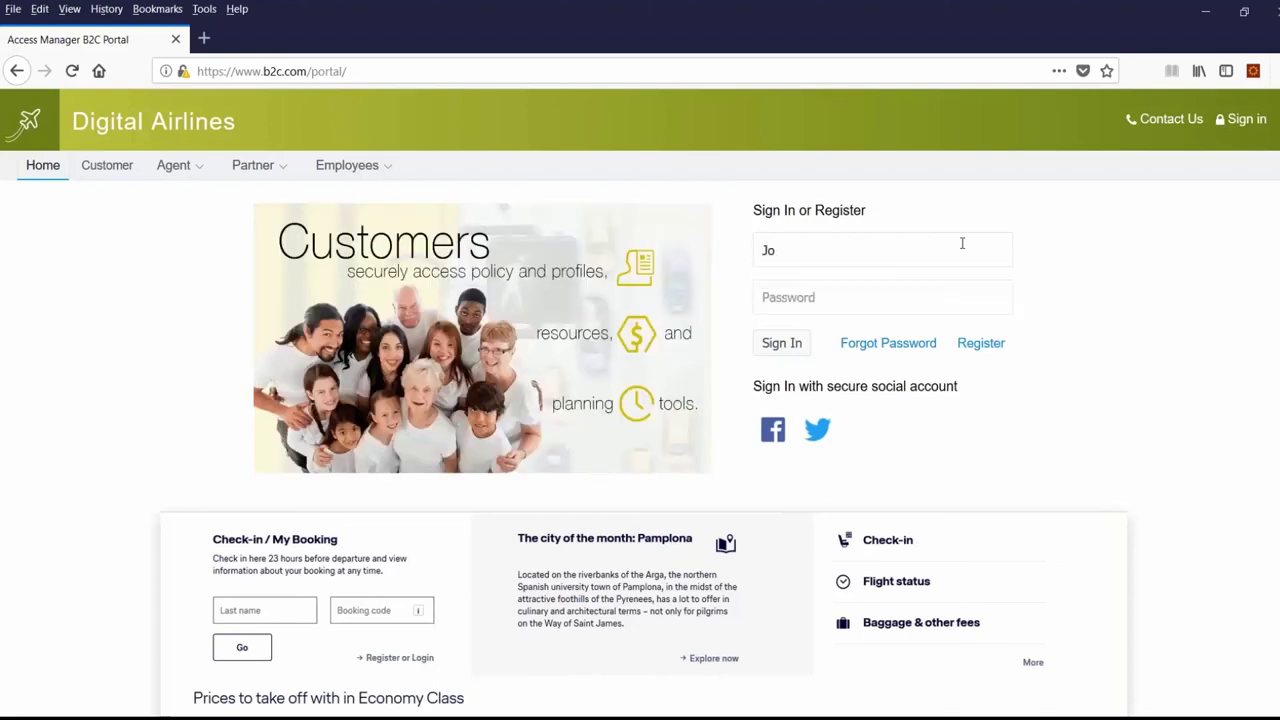
key("Tab")
key("Escape")
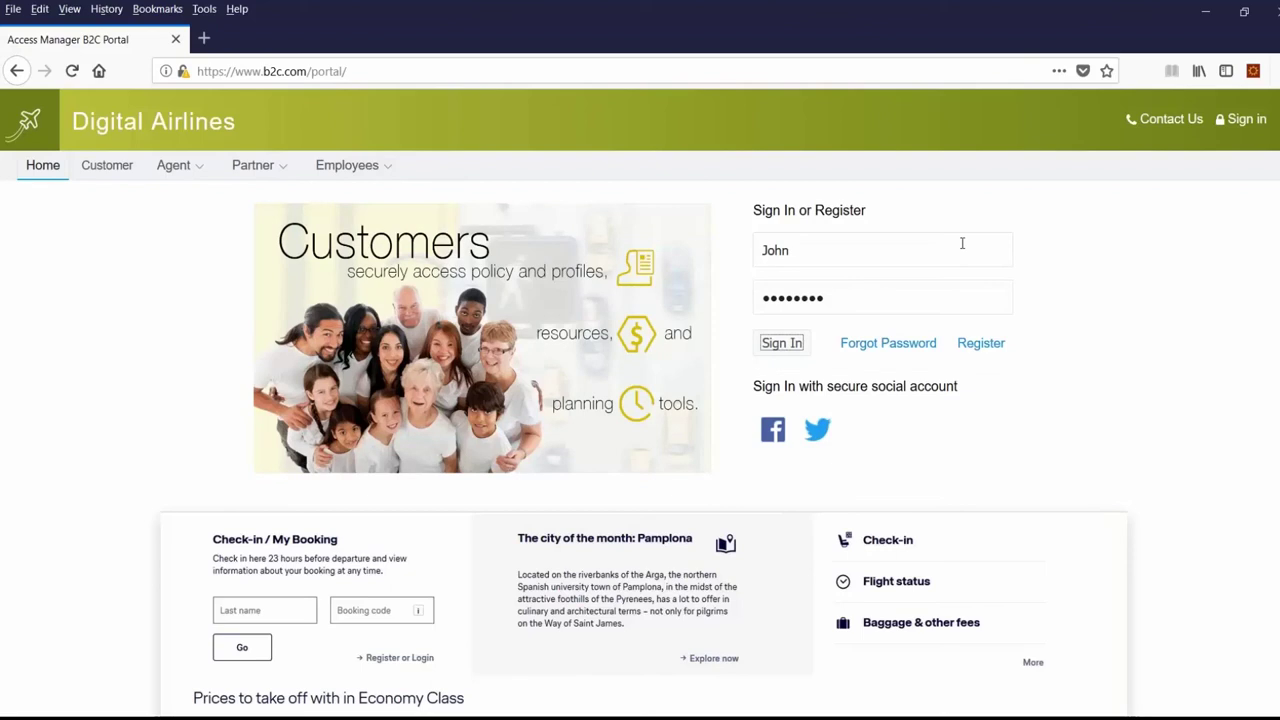
key("Tab")
key("Return")
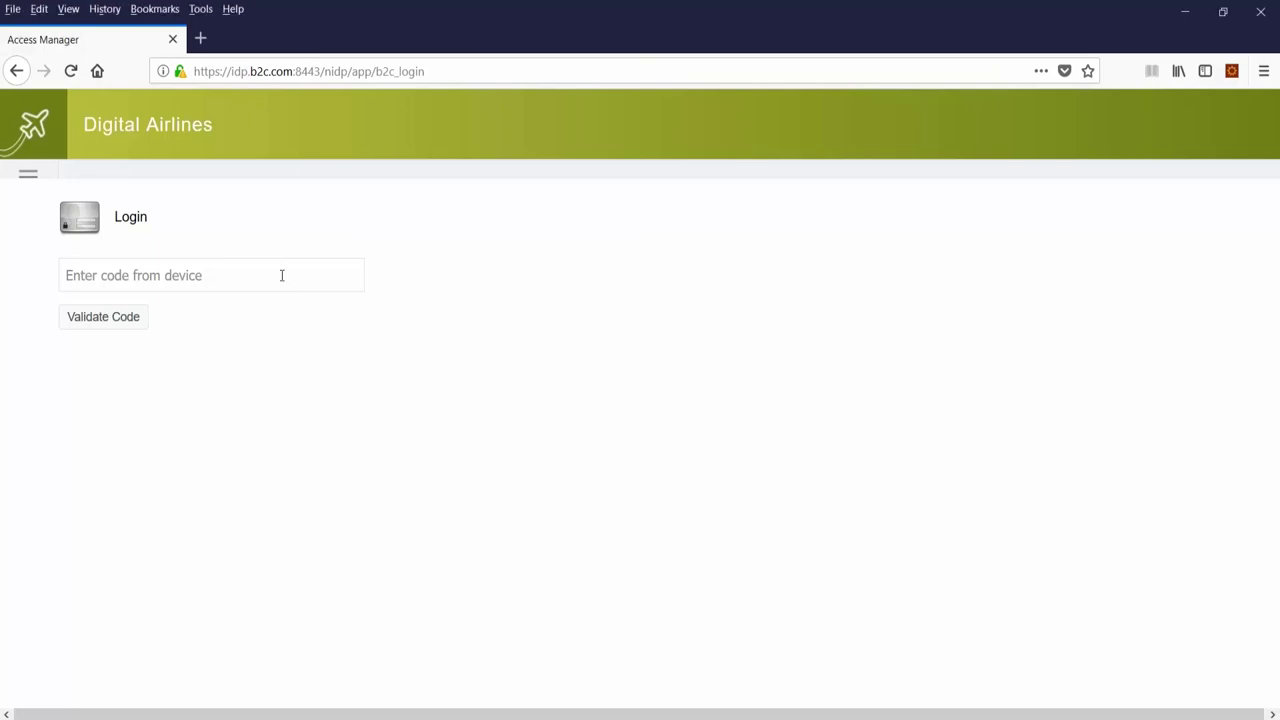
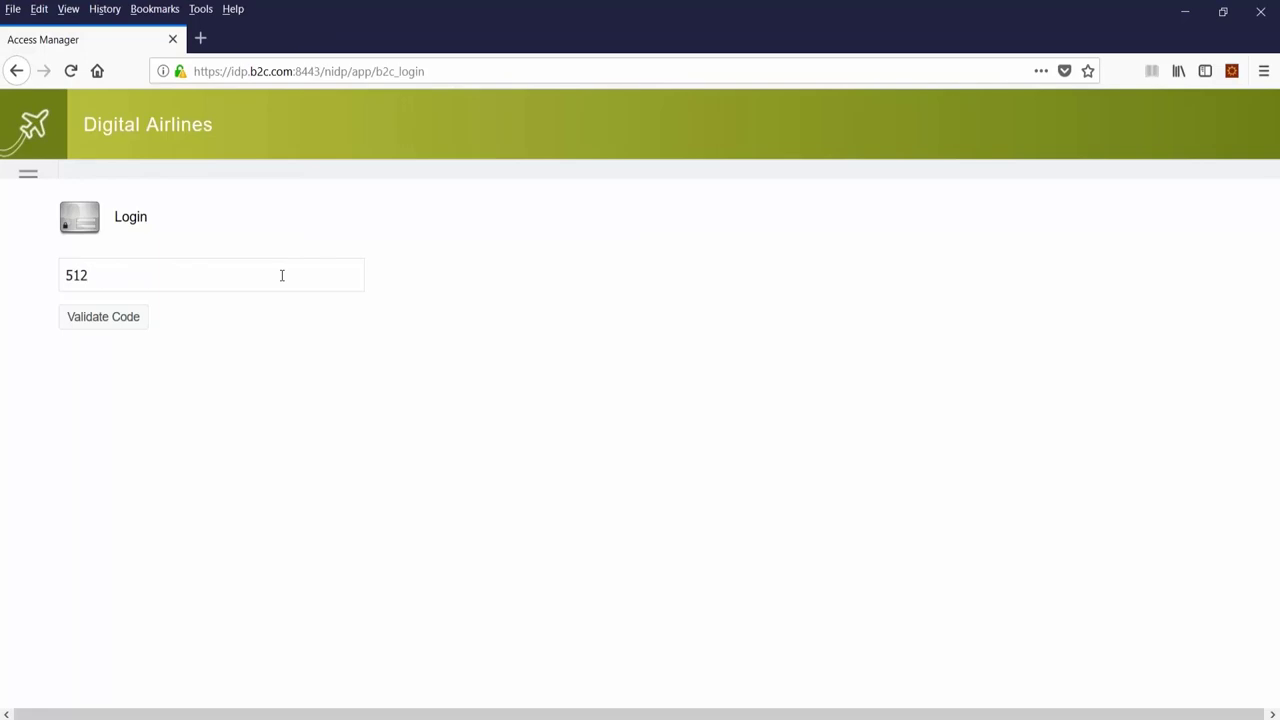
left_click(114, 323)
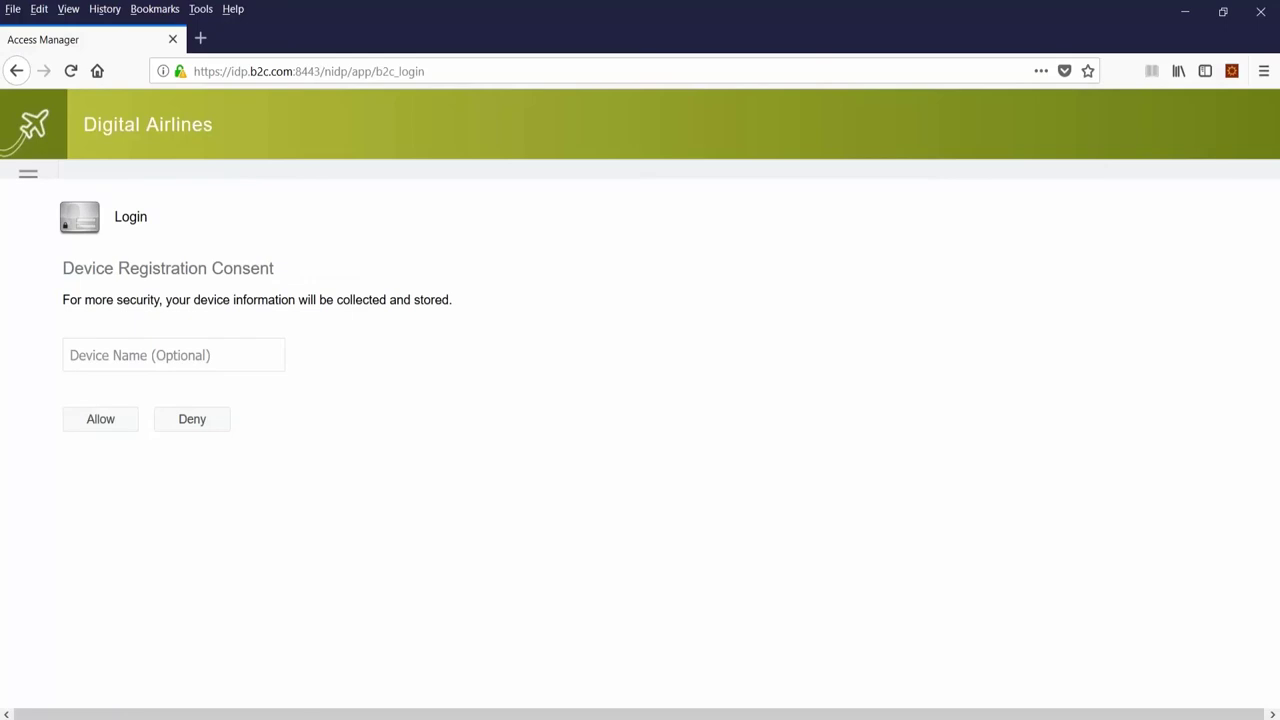
Name the device 'MyLaptop' from the autocomplete suggestion and allow its registration
left_click(113, 366)
type("M")
key("Down")
key("Return")
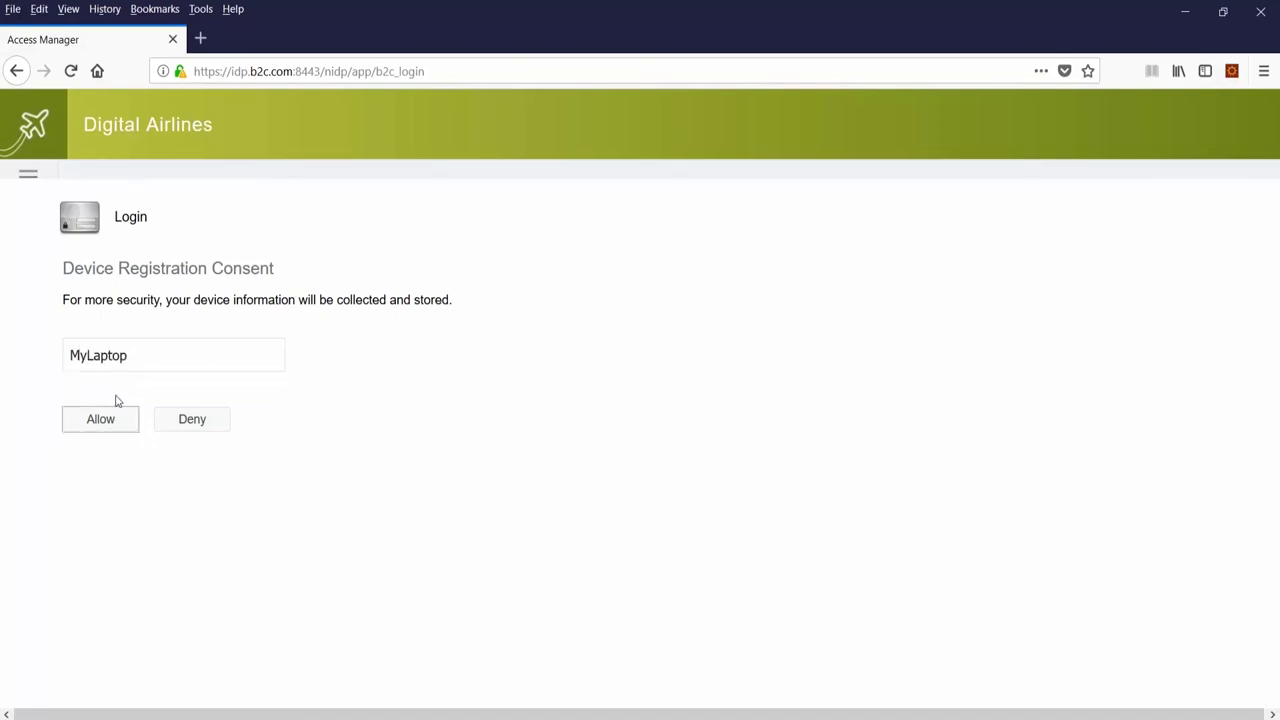
left_click(106, 421)
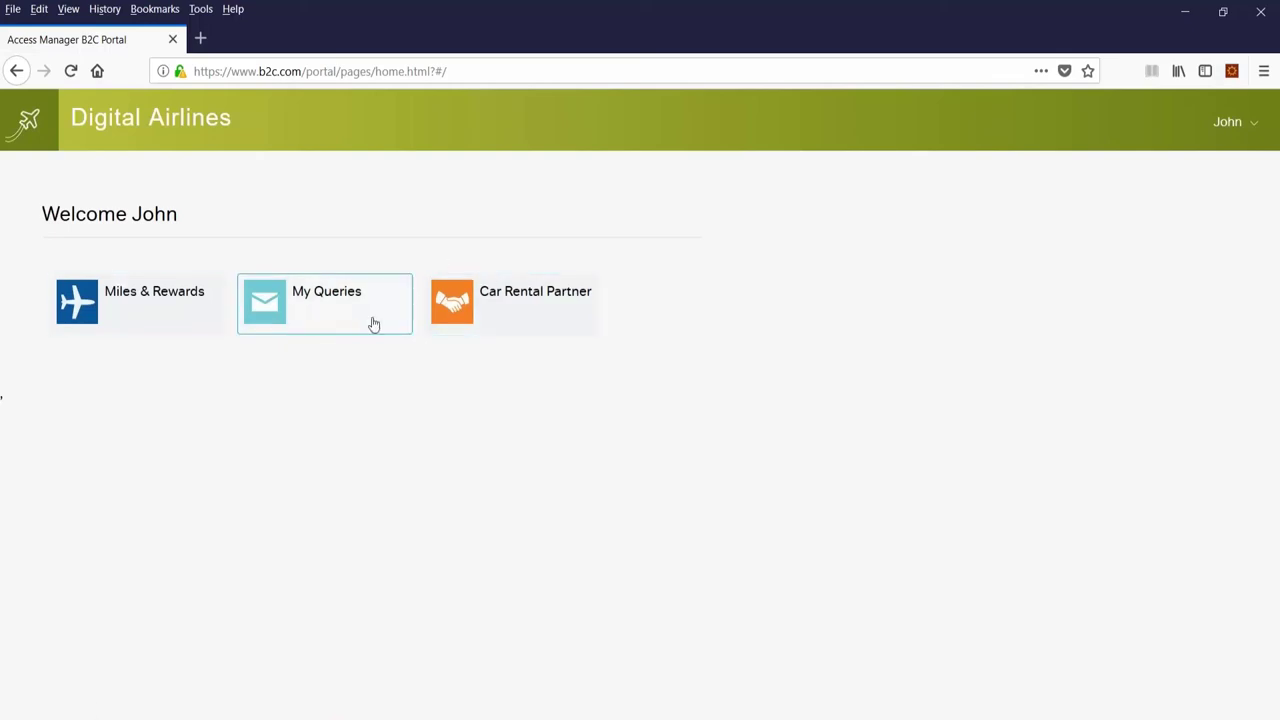
Open John's user dropdown from the portal header
left_click(498, 327)
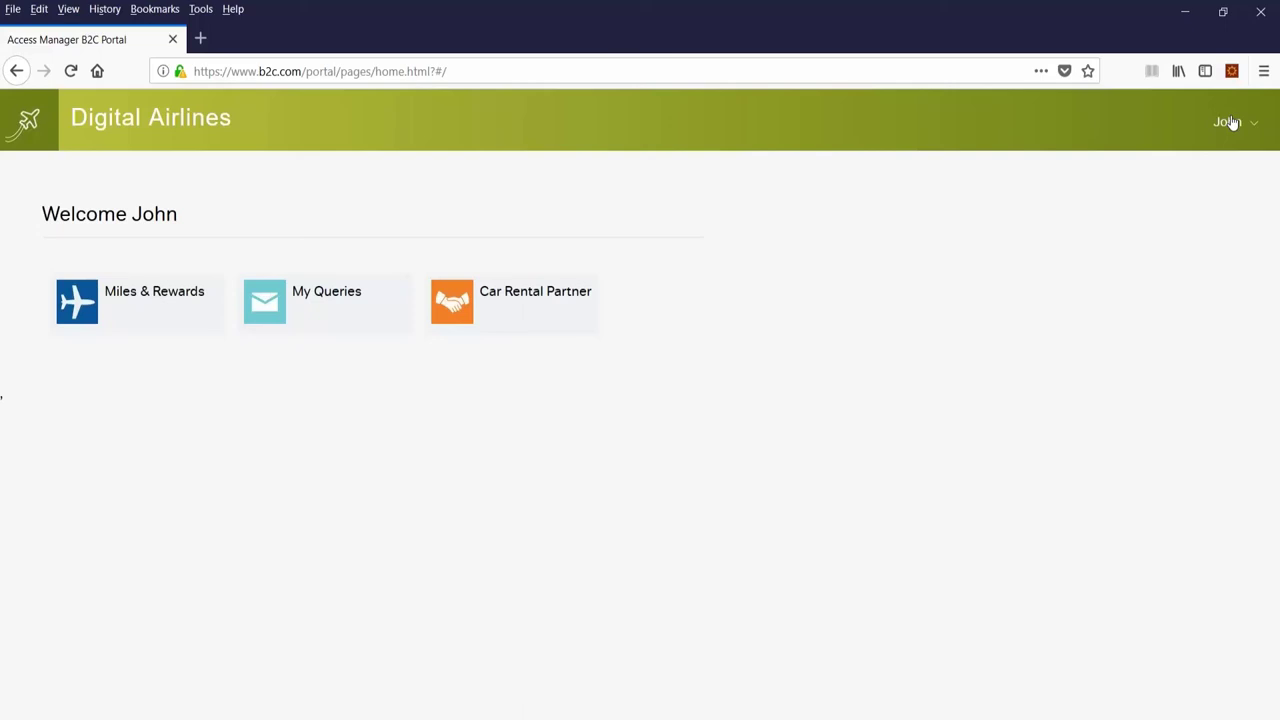
left_click(1233, 122)
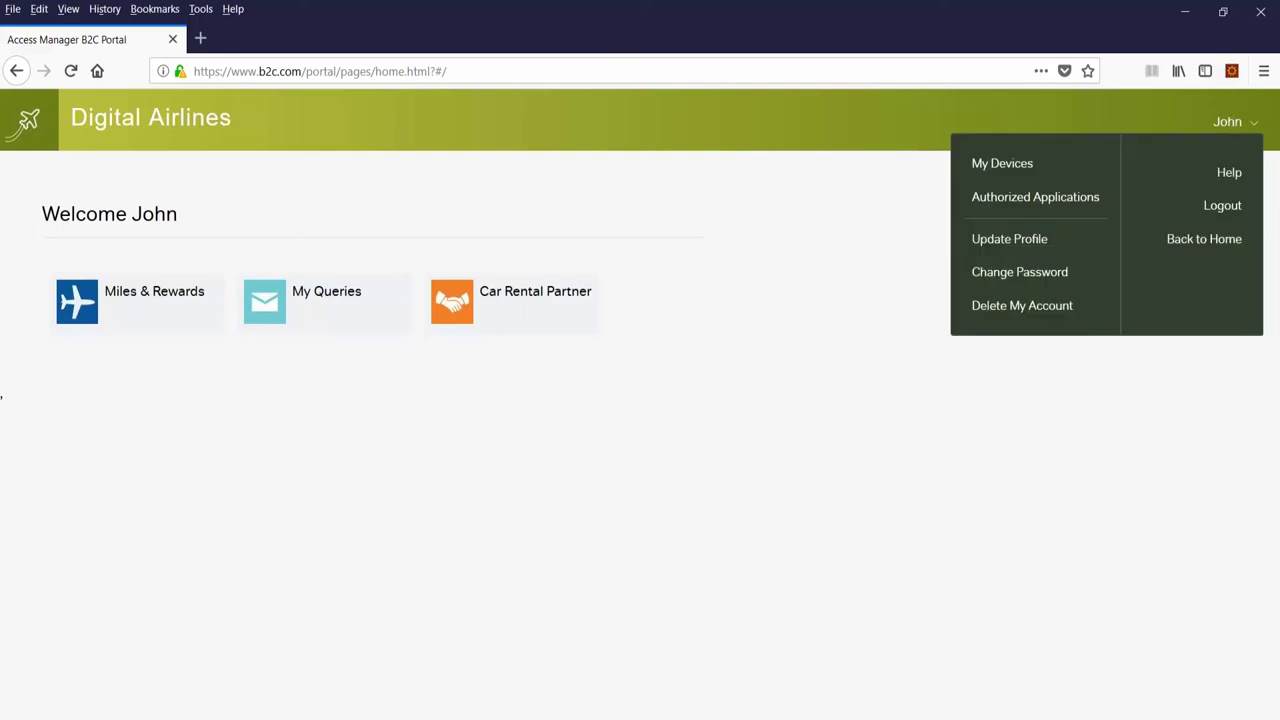
Delete MyLaptop from My Devices and confirm the removal
left_click(1052, 173)
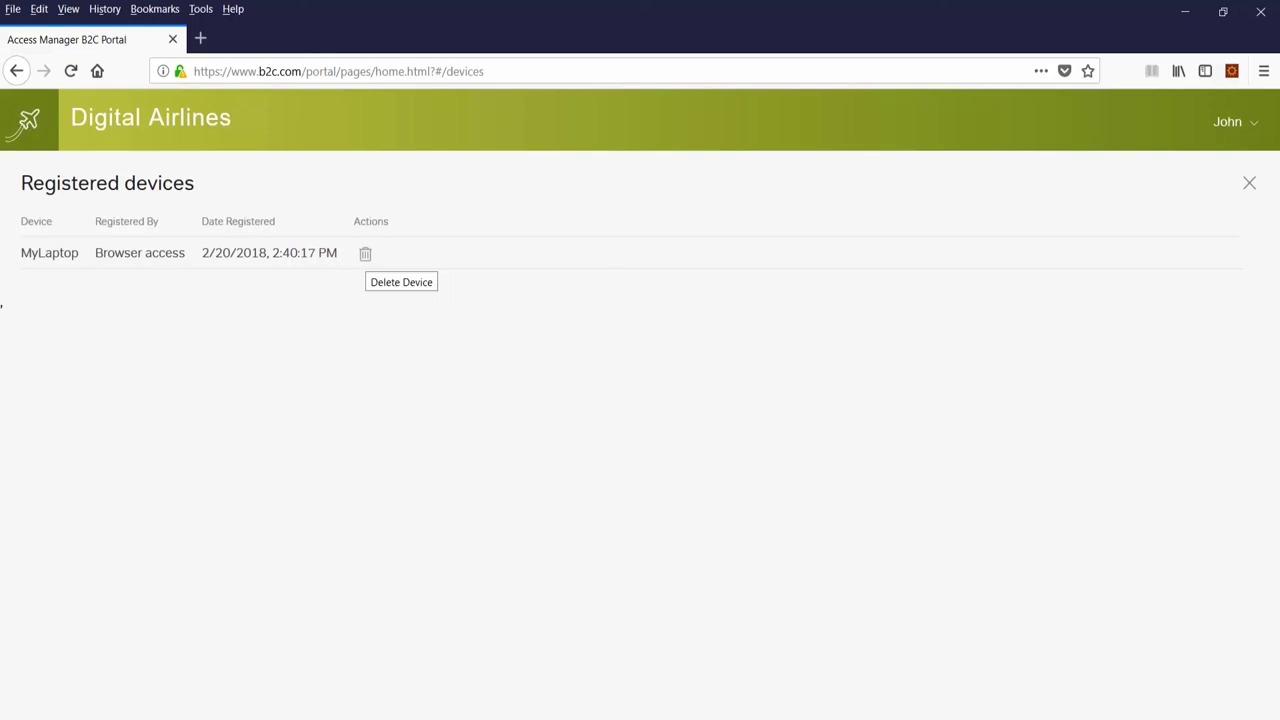
left_click(365, 255)
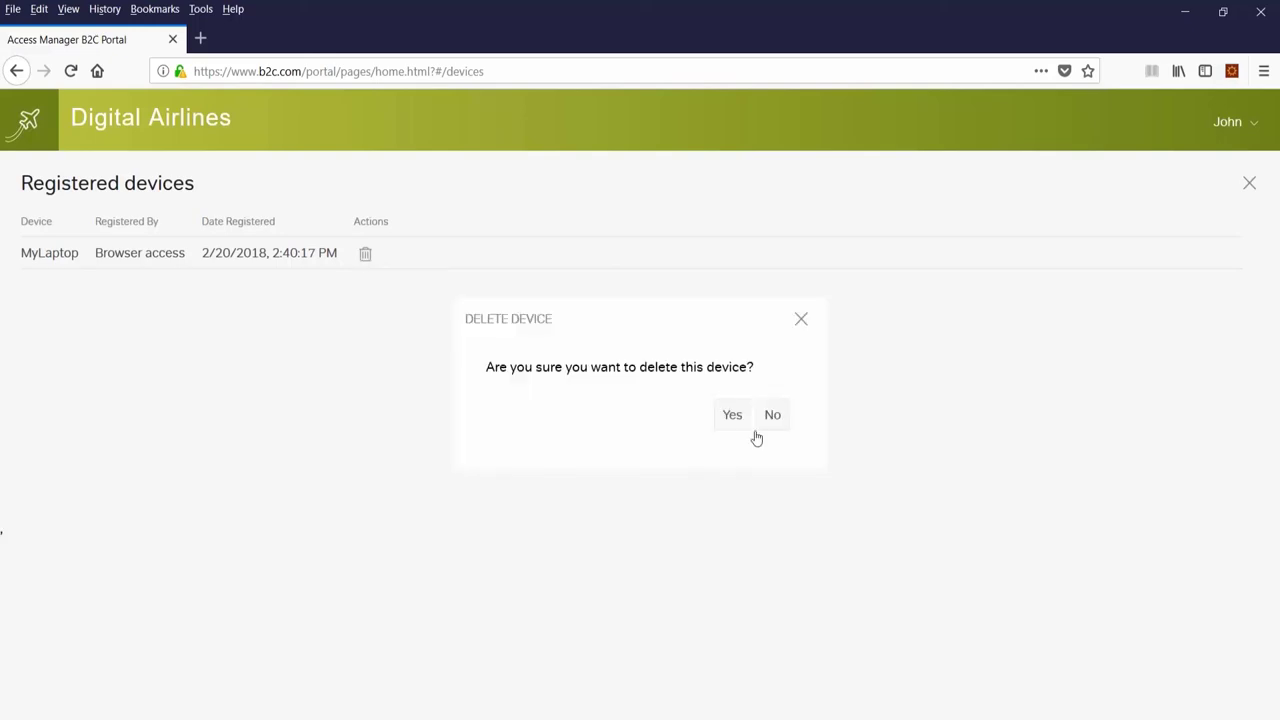
key("Tab")
left_click(730, 424)
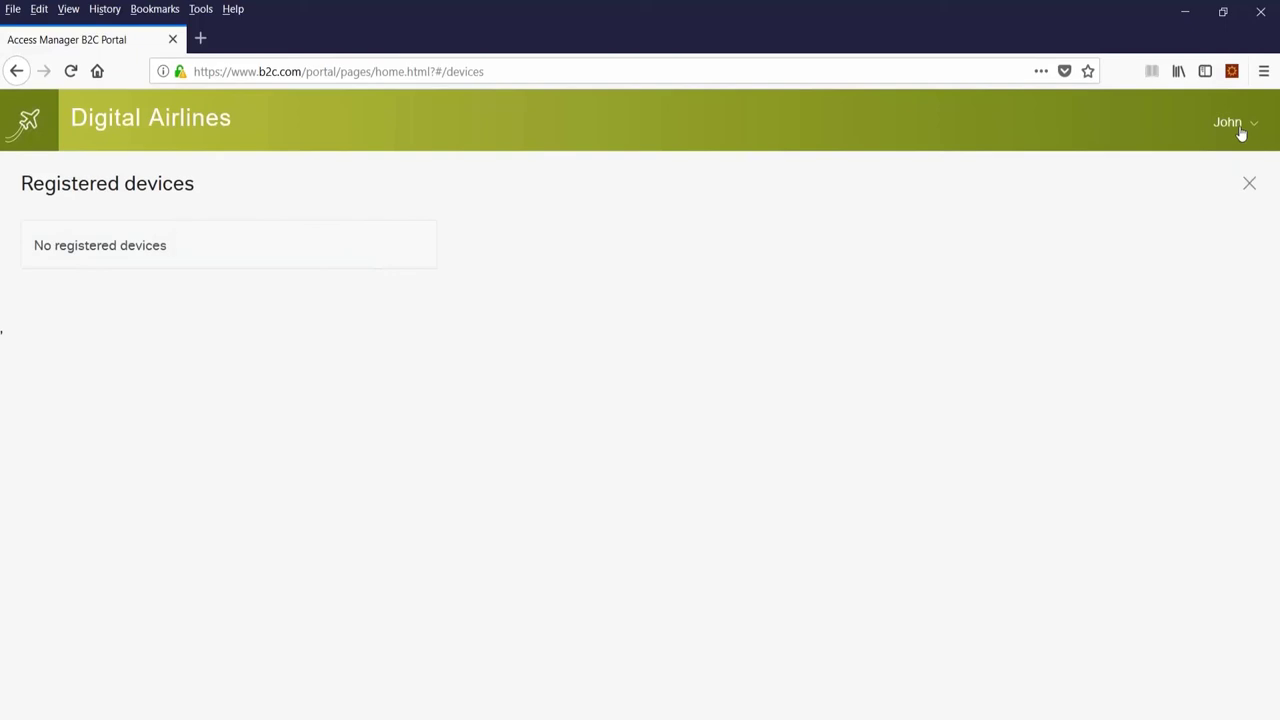
left_click(1238, 125)
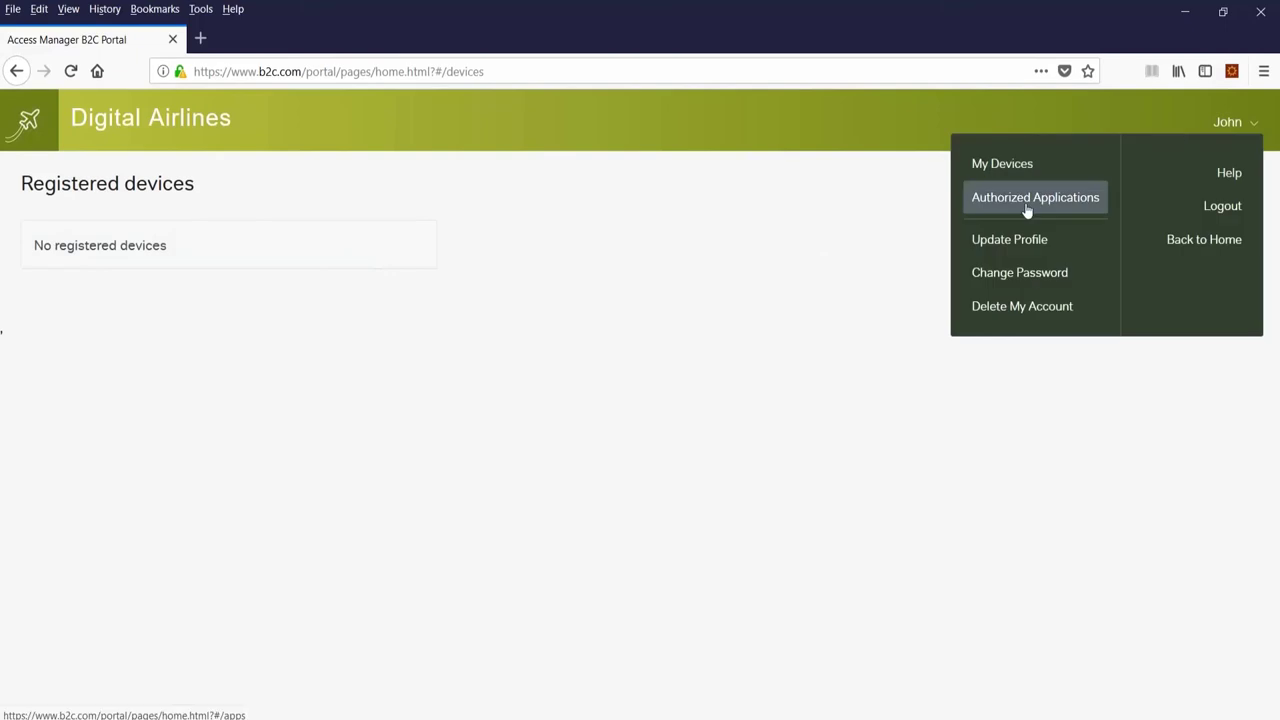
View Authorized Applications and the details shared with Miles & Rewards
left_click(1027, 211)
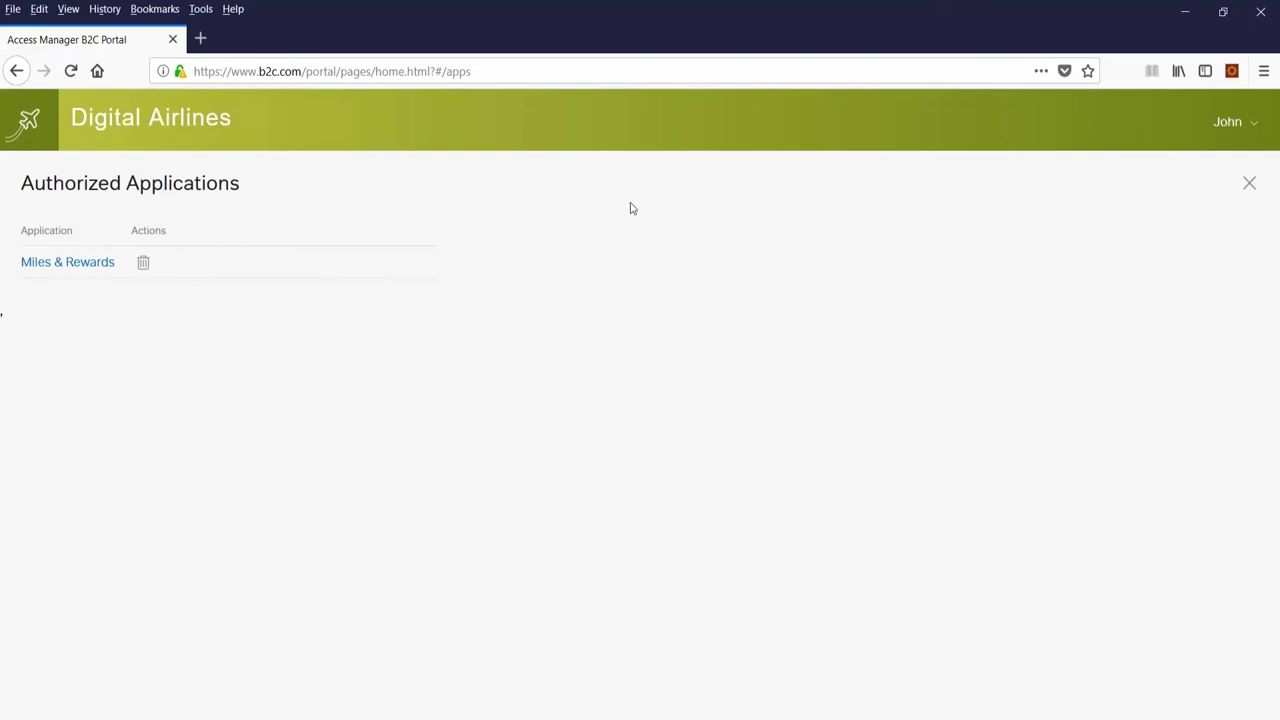
left_click(1227, 121)
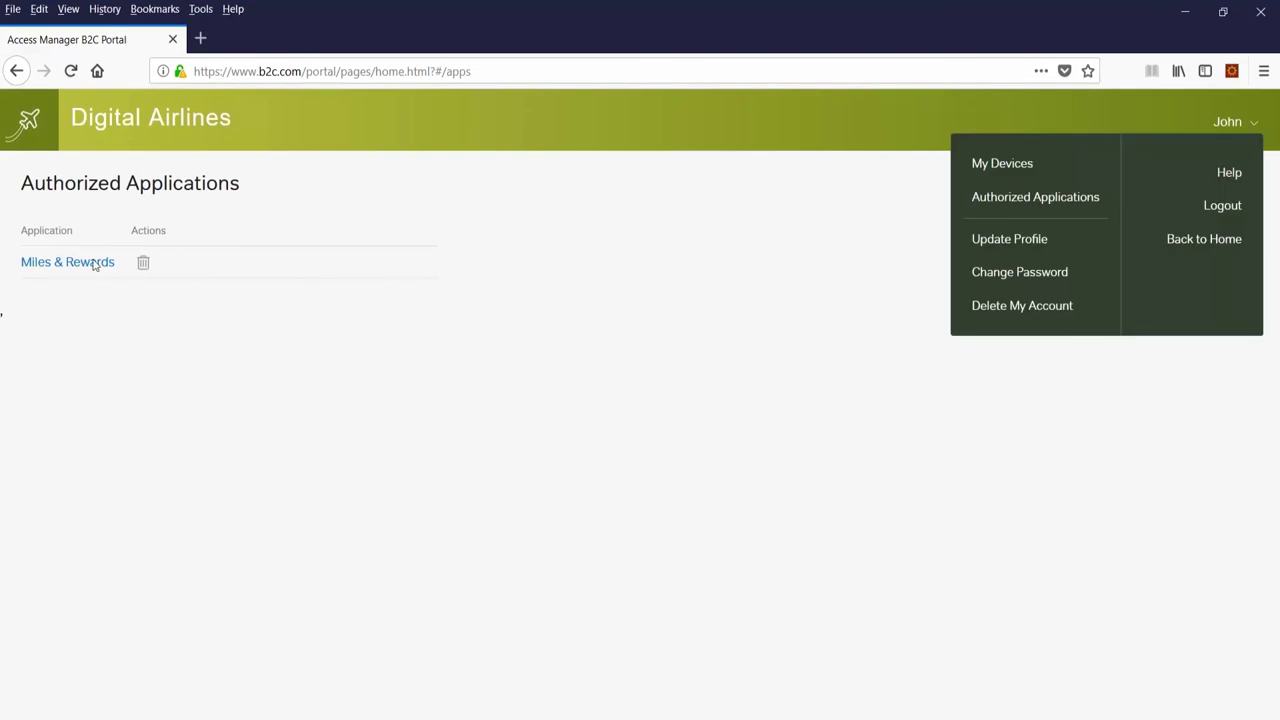
left_click(94, 264)
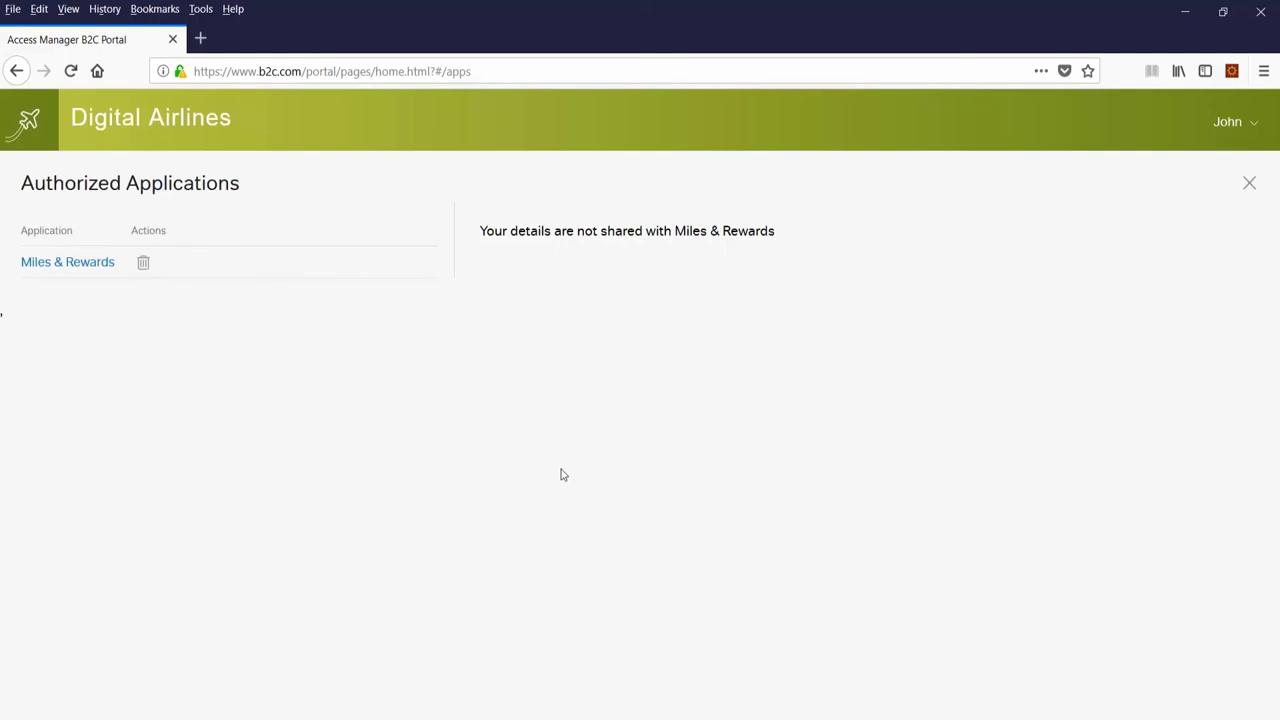
left_click(1233, 133)
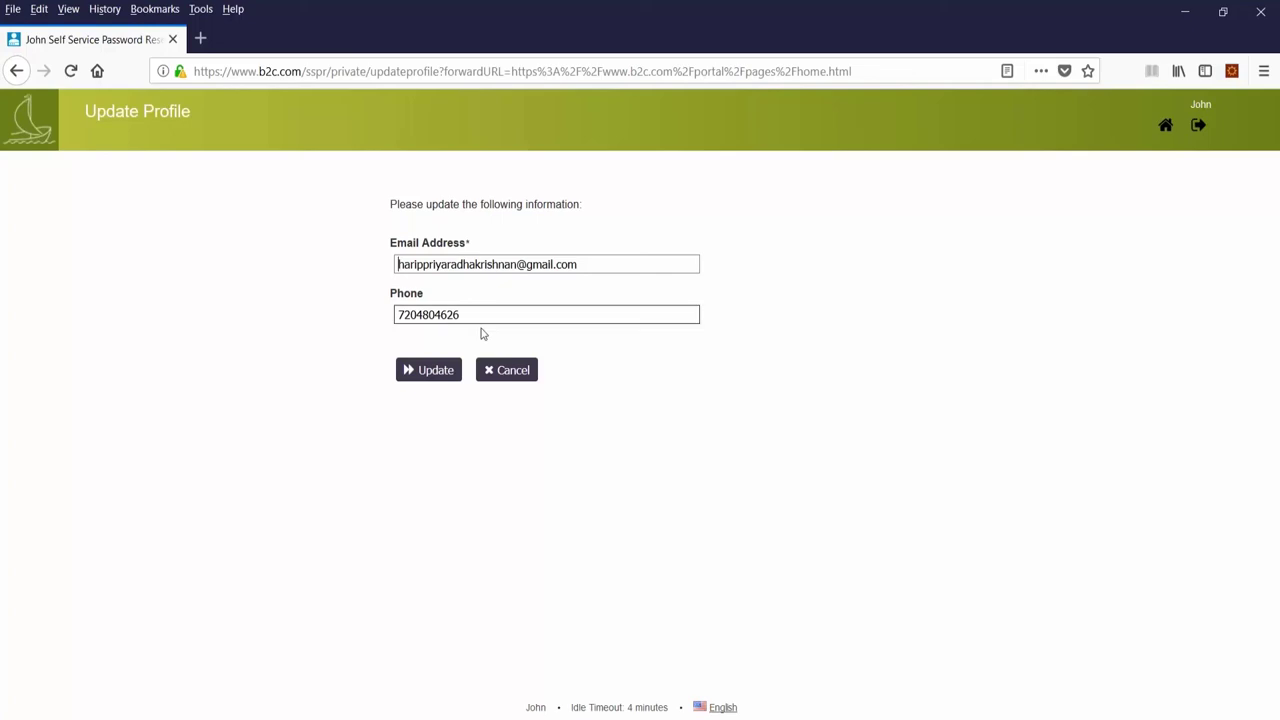
left_click(504, 377)
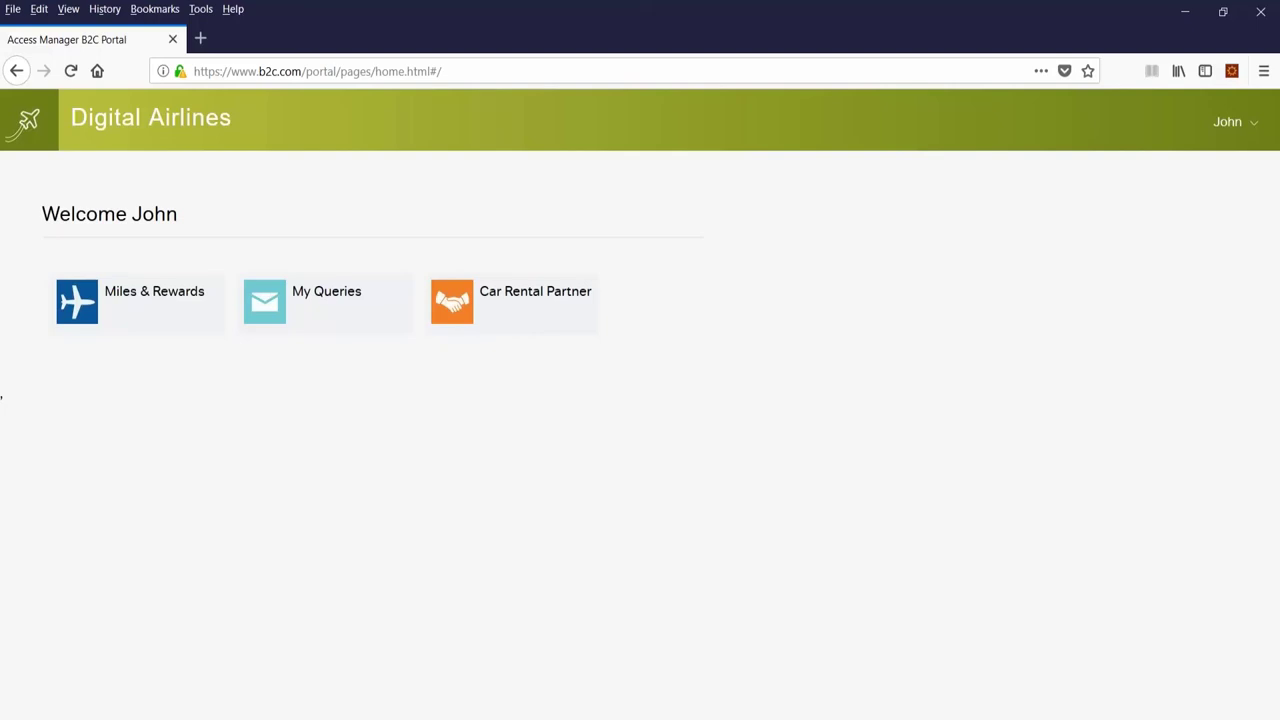
left_click(1238, 125)
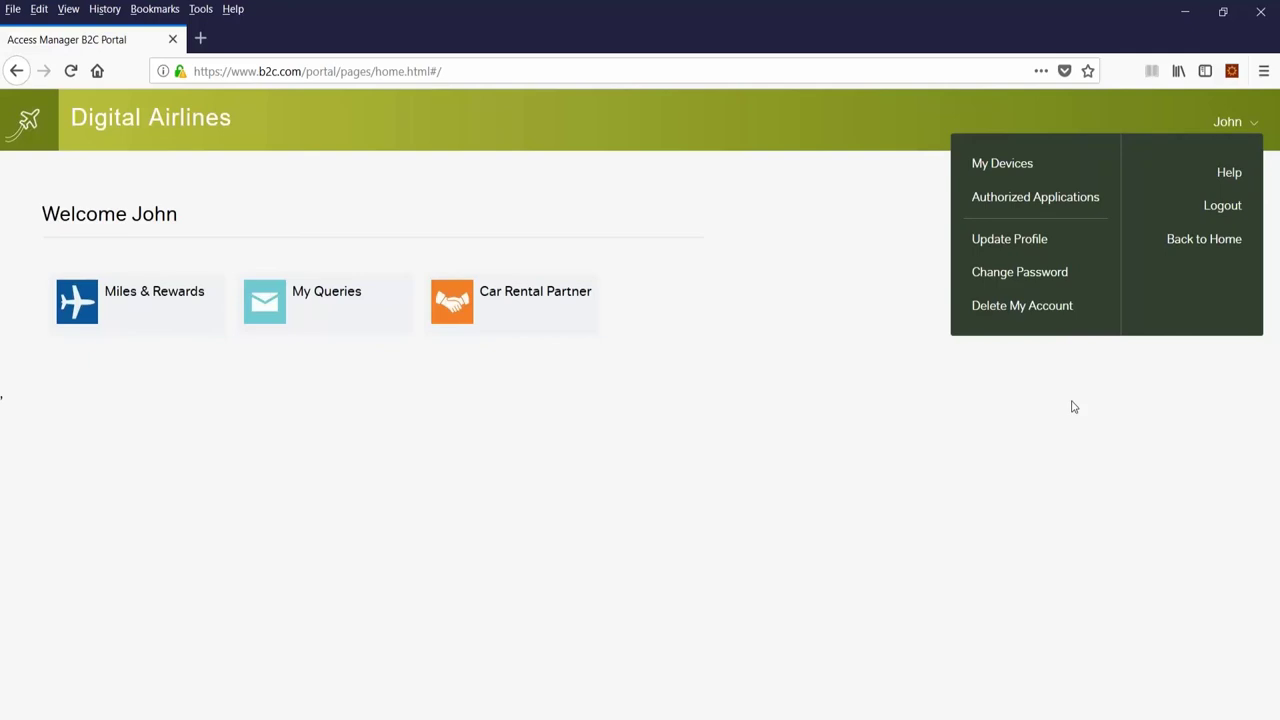
left_click(1225, 201)
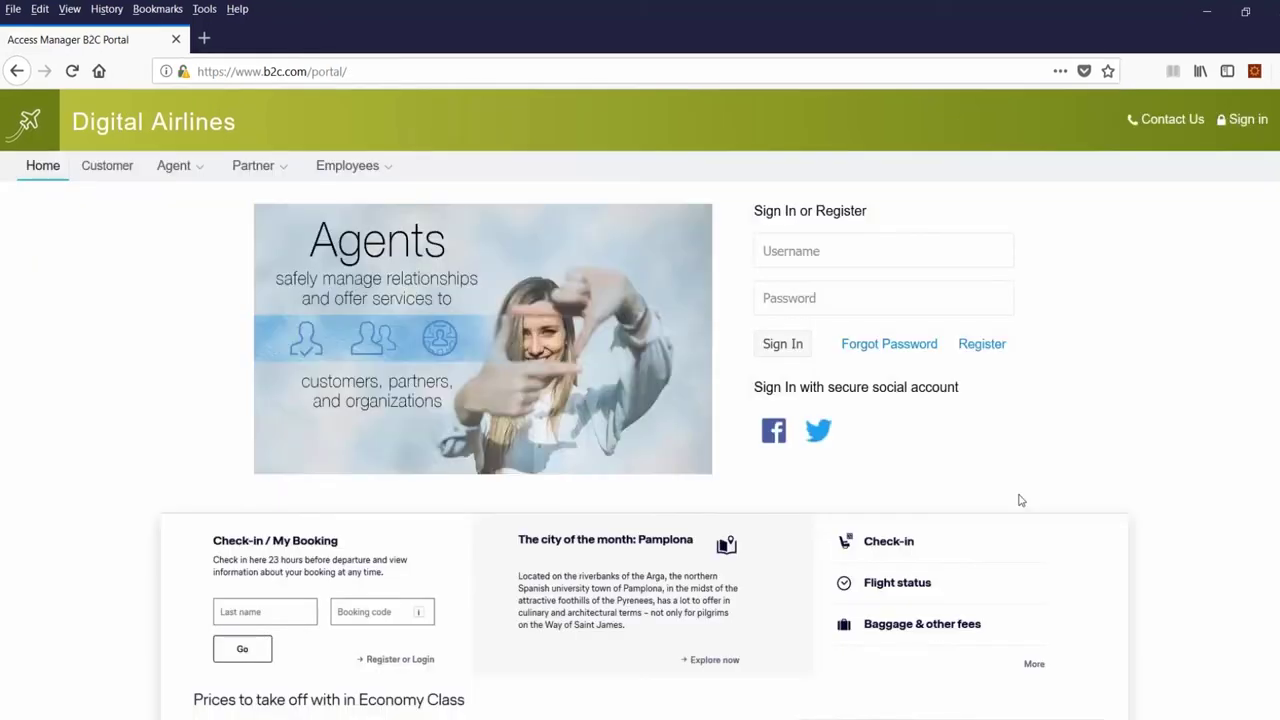